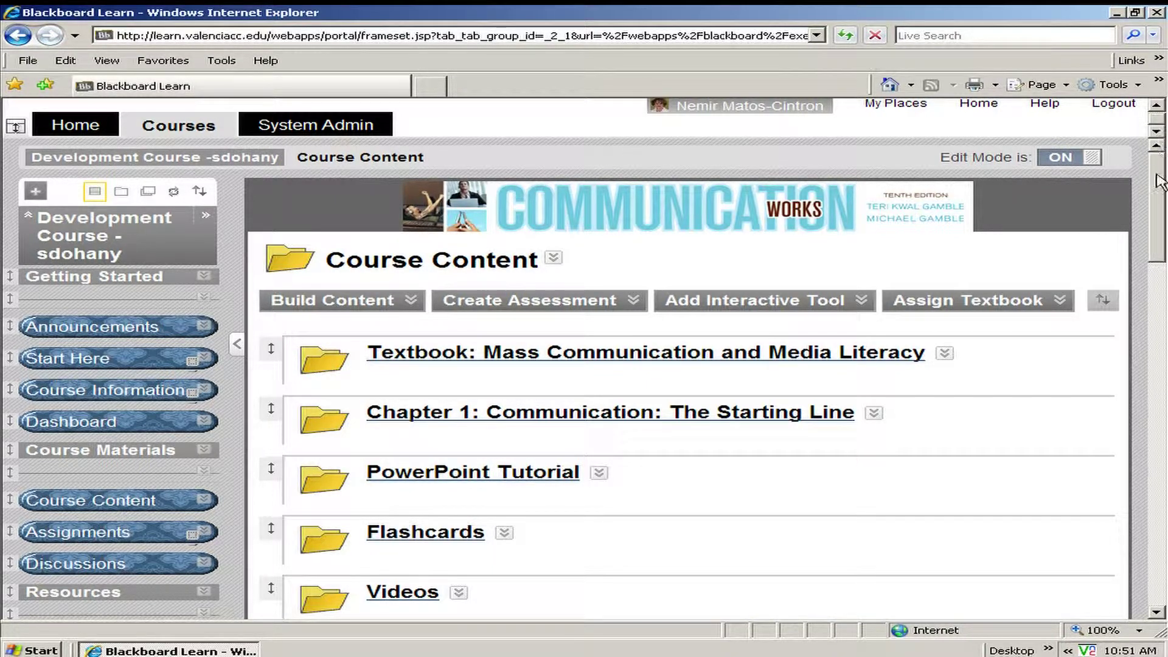
Scroll the course menu down to the Control Panel's Packages and Utilities options.
{"action": "left_click_drag", "start_coordinate": [1156, 189], "coordinate": [1140, 245]}
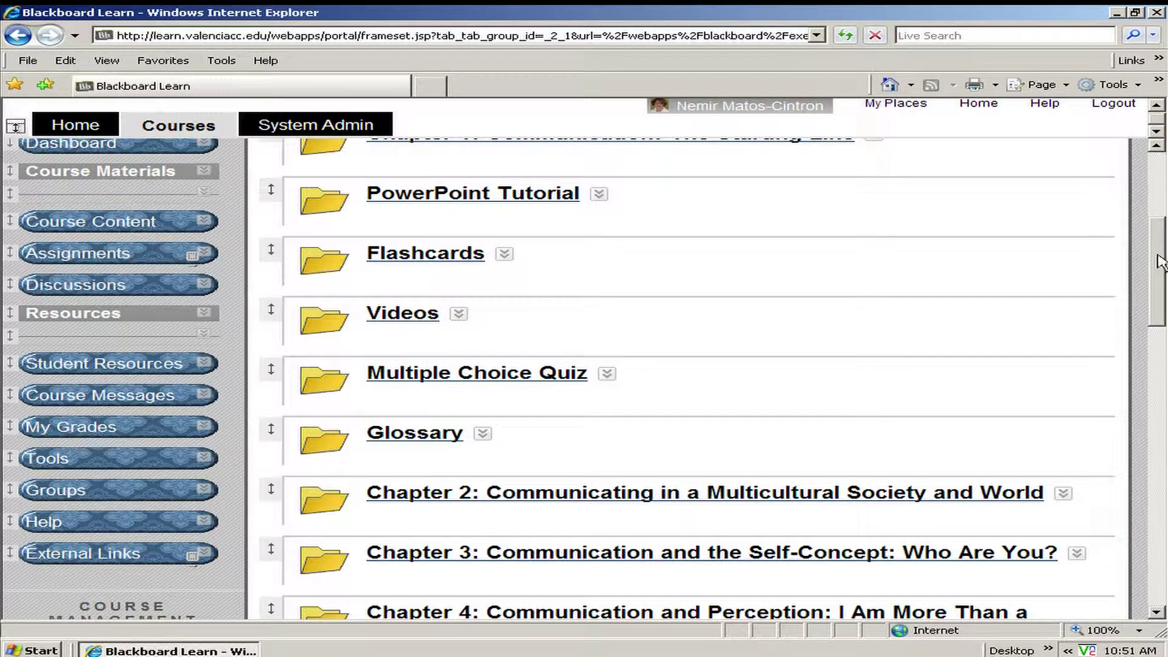
{"action": "scroll", "coordinate": [1156, 207], "scroll_direction": "up", "scroll_amount": 4}
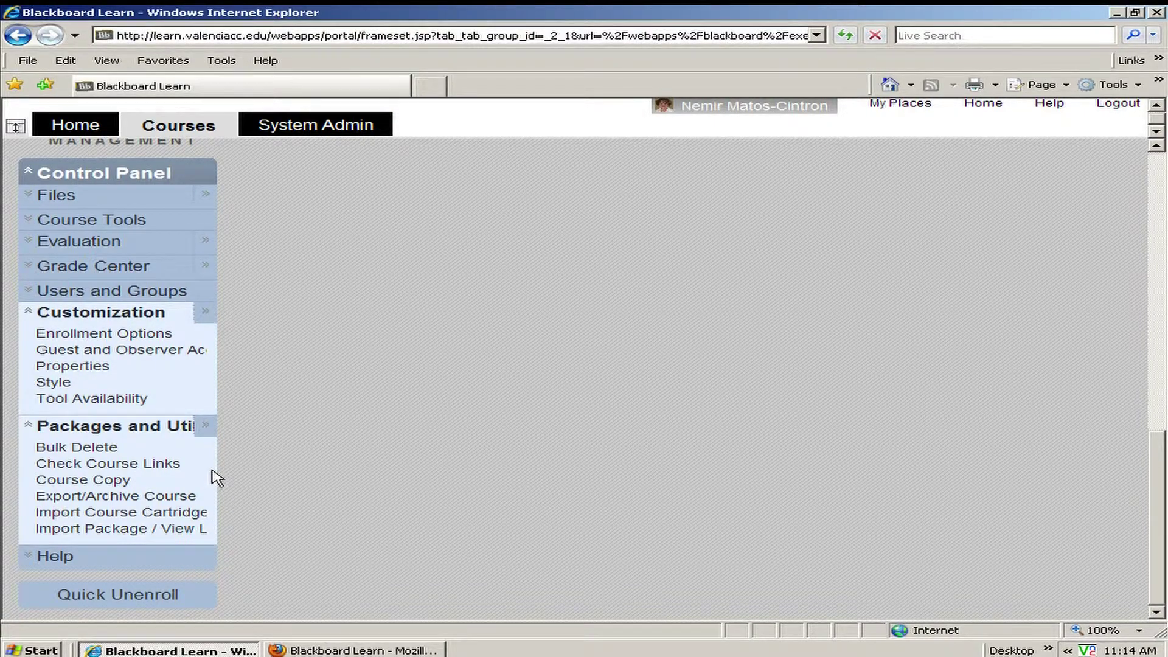
Choose Import Course Cartridge and launch the Course Cartridge Catalog in a new window.
{"action": "left_click", "coordinate": [118, 515]}
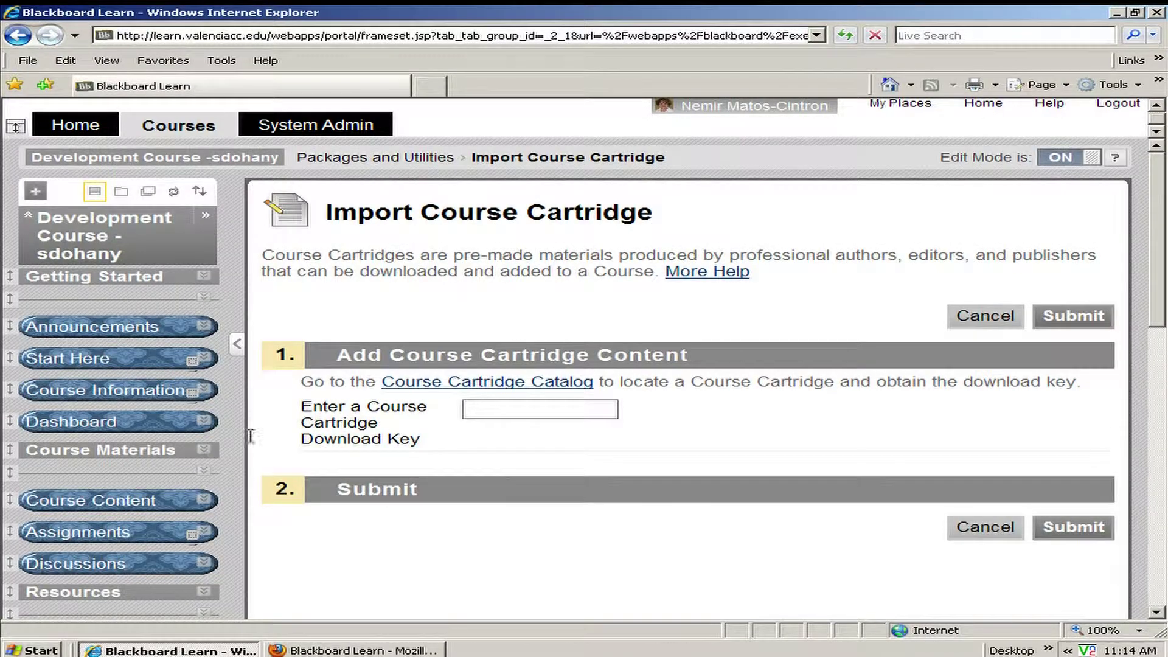
{"action": "left_click", "coordinate": [487, 382]}
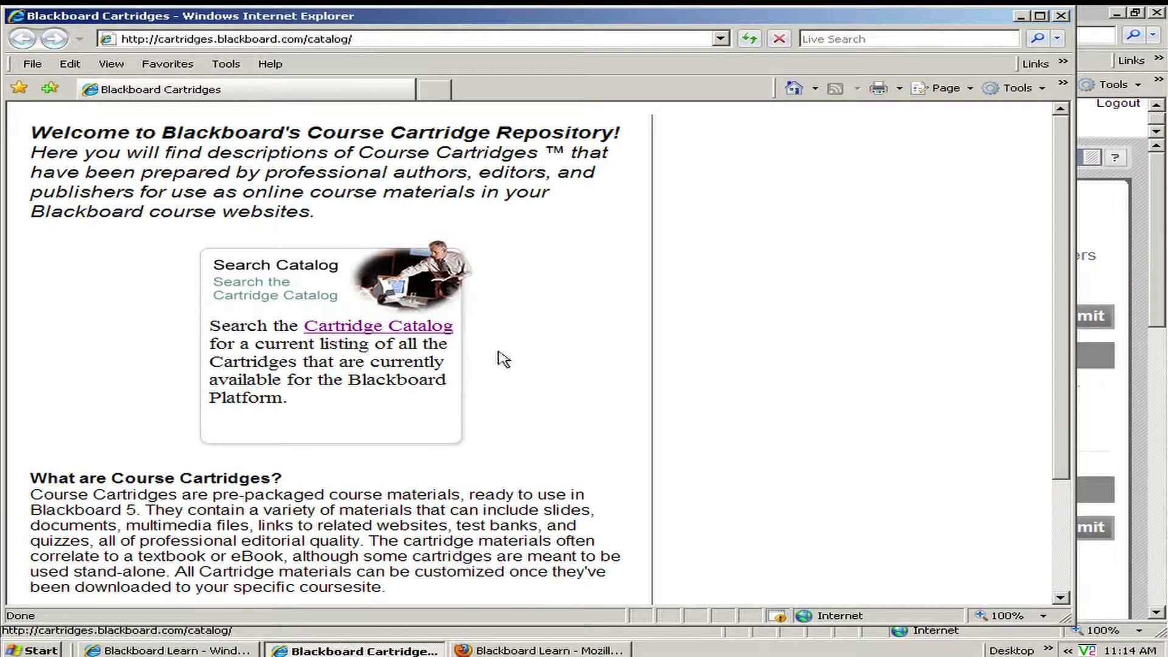
Go from the repository welcome page to the Search Cartridge Catalog form.
{"action": "left_click", "coordinate": [398, 329]}
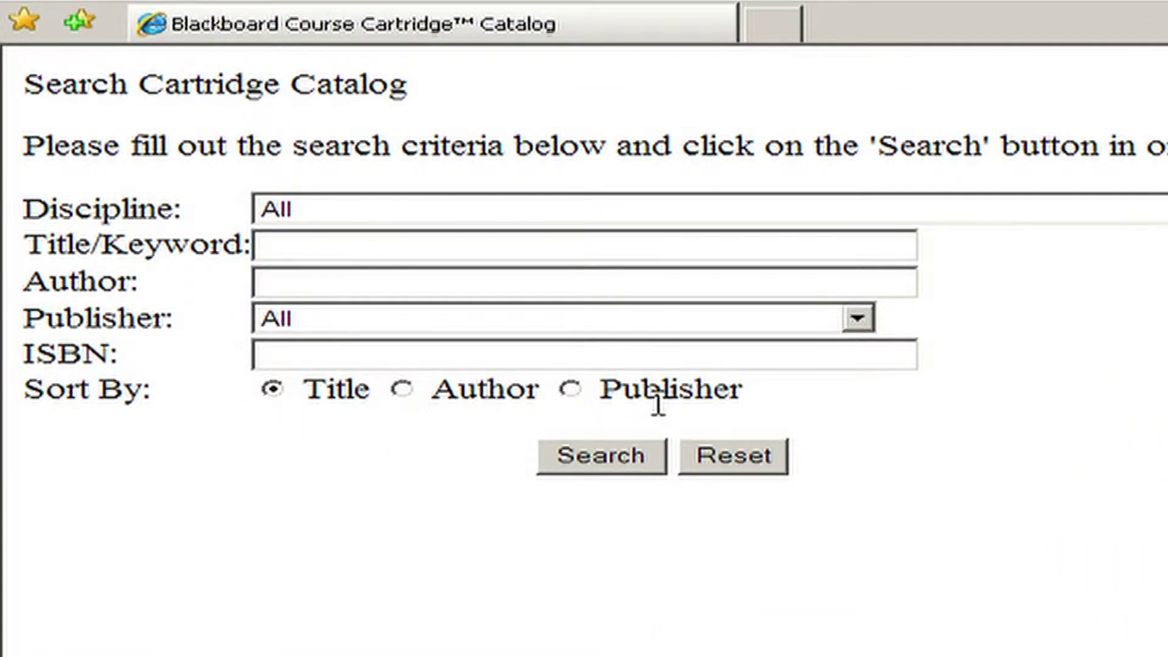
Search the catalog by the Academic Skills and College Life: Study Skills discipline.
{"action": "left_click", "coordinate": [718, 192]}
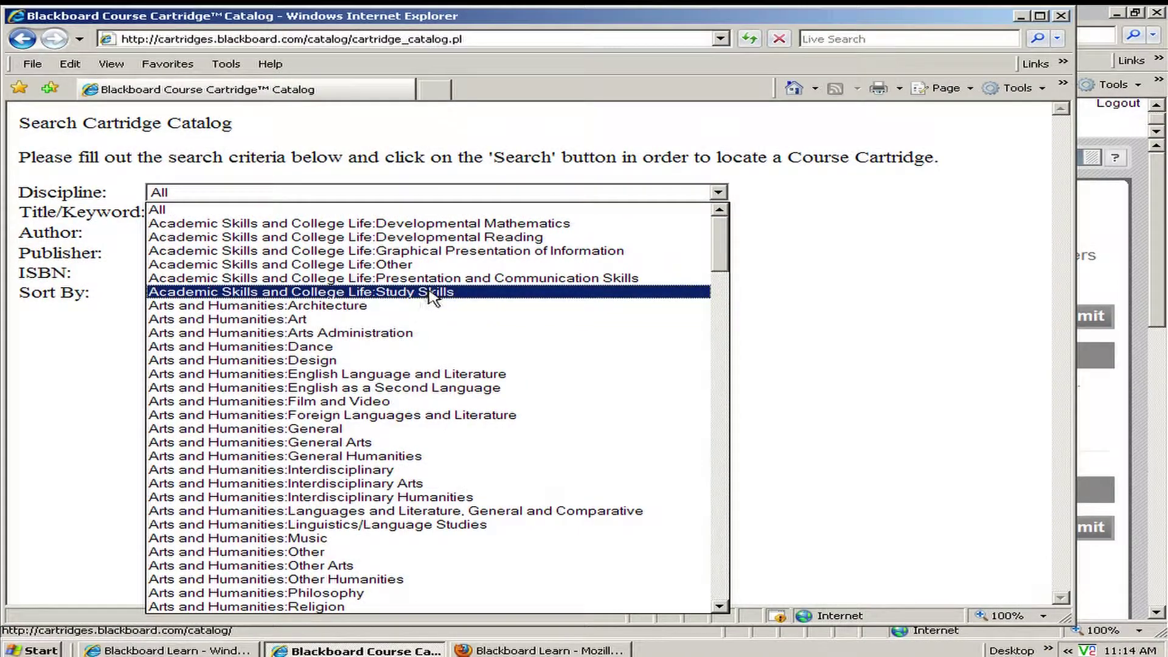
{"action": "left_click", "coordinate": [437, 292]}
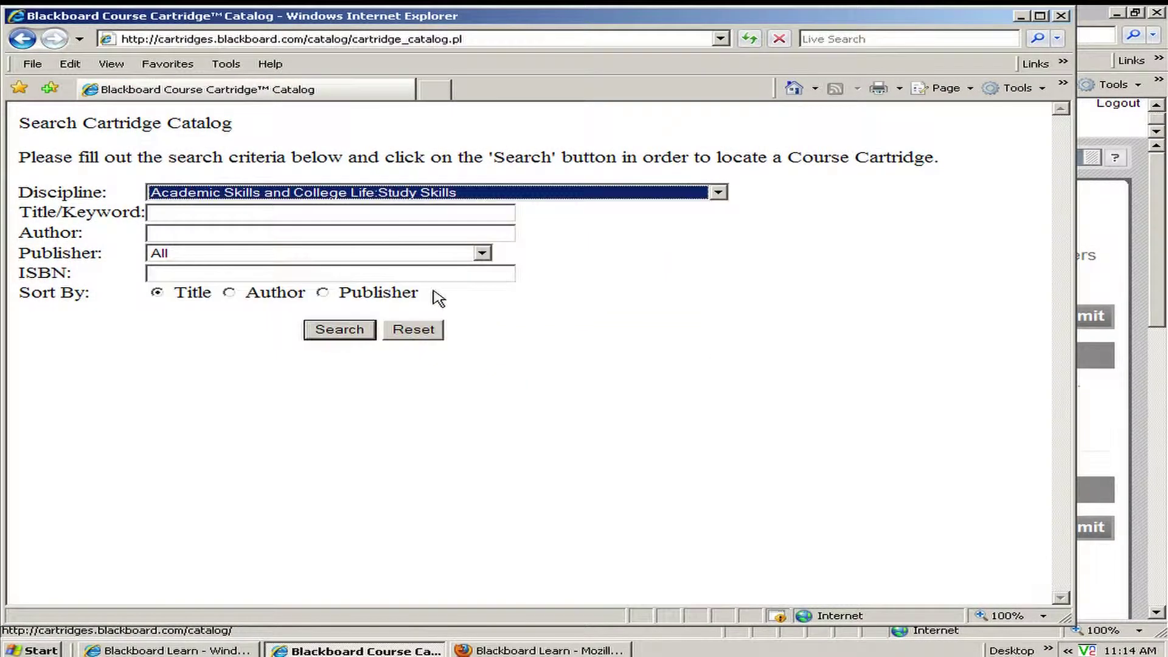
{"action": "left_click", "coordinate": [337, 332]}
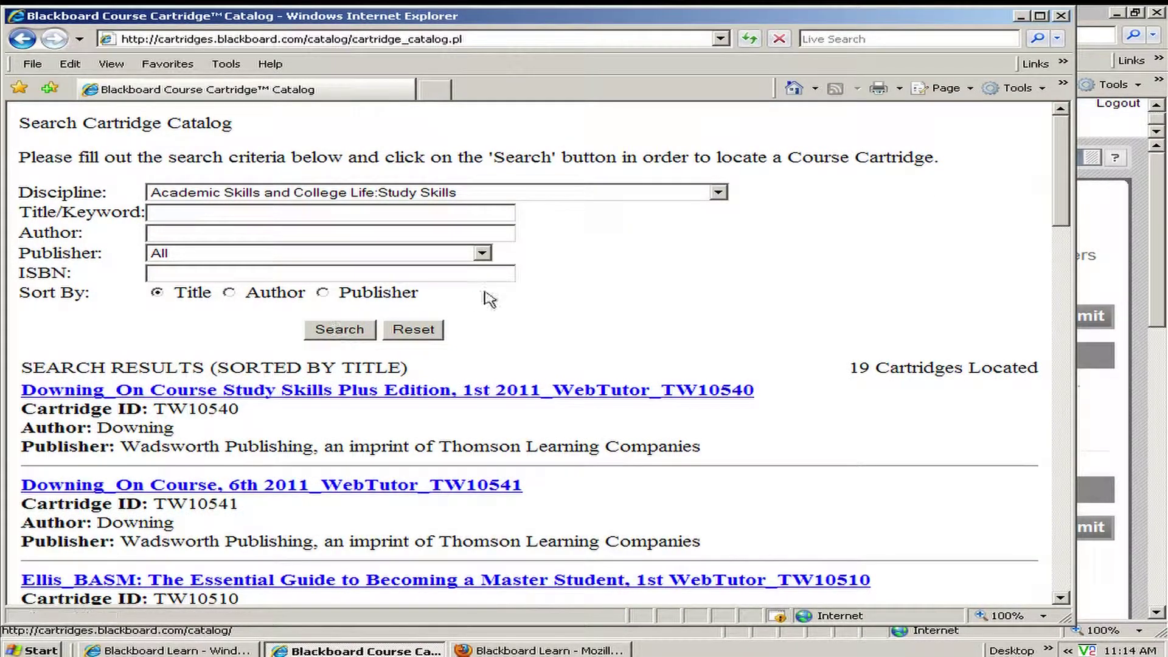
Scroll the 19 results and open the first cartridge's details.
{"action": "scroll", "coordinate": [631, 313], "scroll_direction": "down", "scroll_amount": 2}
{"action": "scroll", "coordinate": [633, 330], "scroll_direction": "down", "scroll_amount": 2}
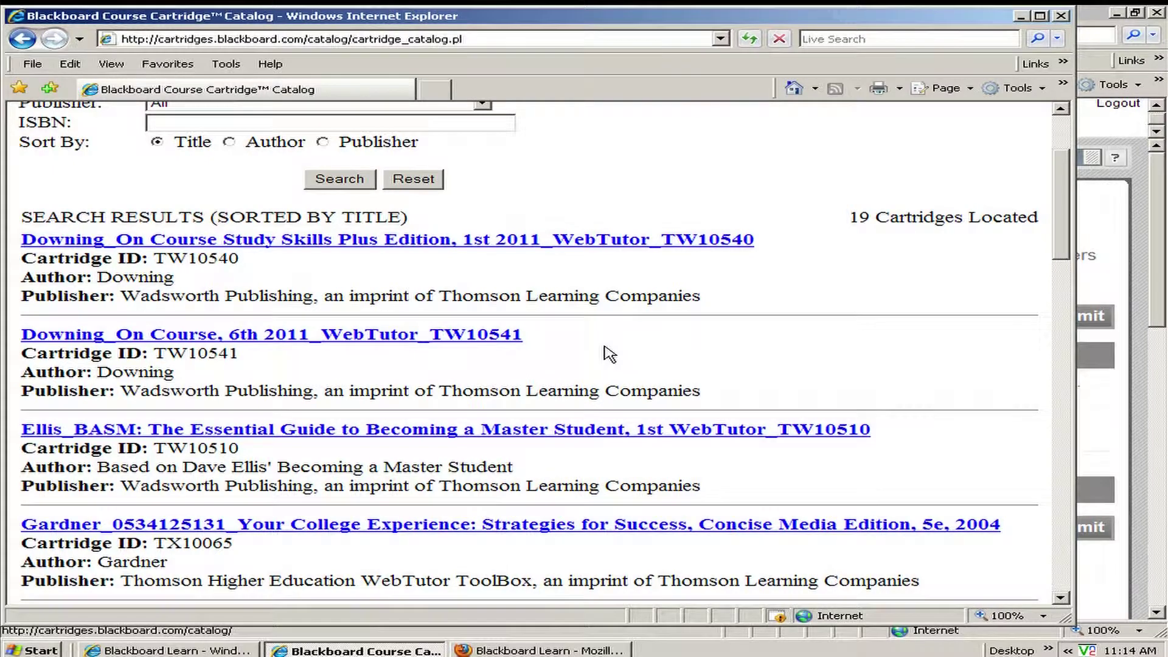
{"action": "left_click", "coordinate": [534, 244]}
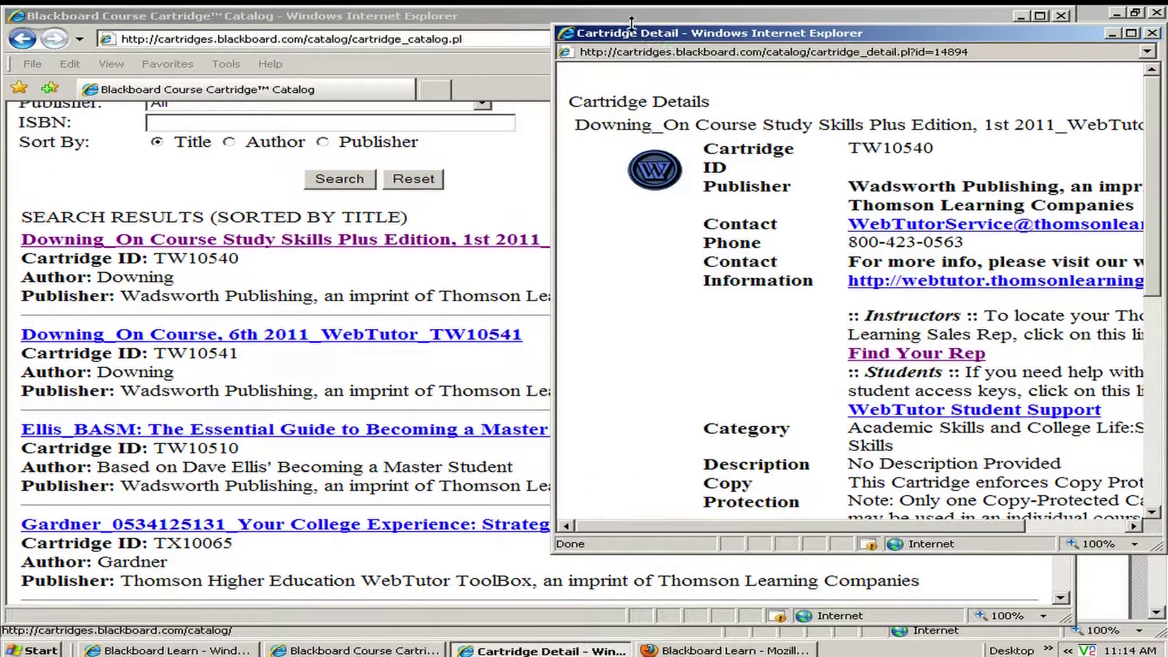
Move and enlarge the Downing cartridge detail window, then scroll to its Companion Textbook Information.
{"action": "left_click_drag", "start_coordinate": [625, 37], "coordinate": [245, 64]}
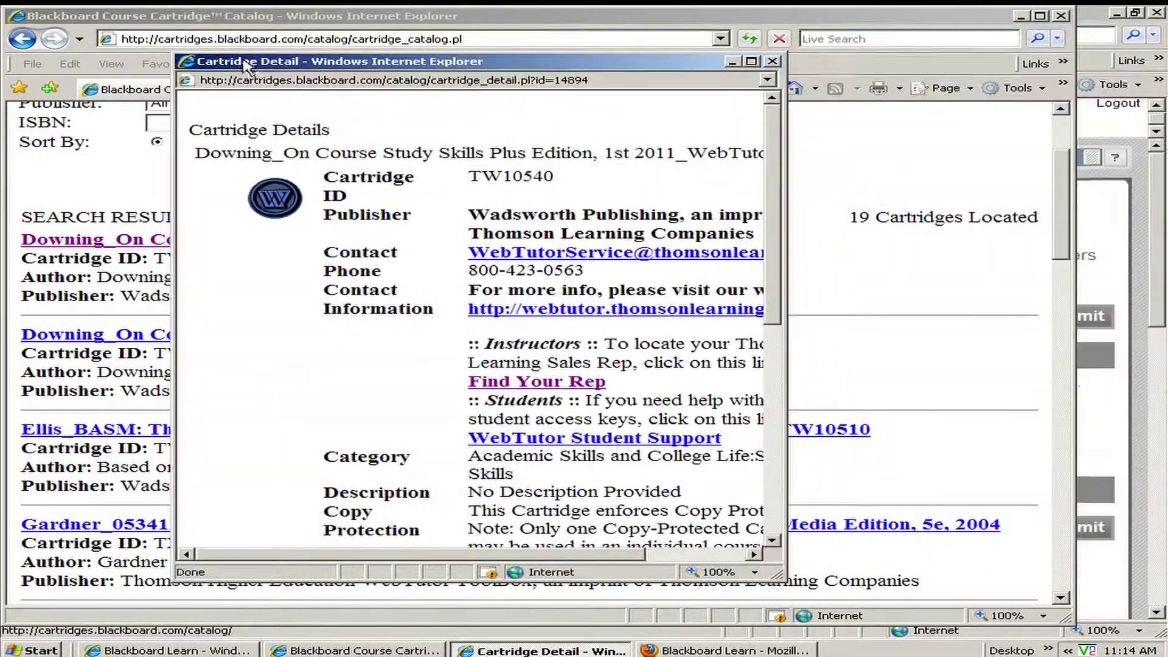
{"action": "left_click_drag", "start_coordinate": [781, 578], "coordinate": [1009, 614]}
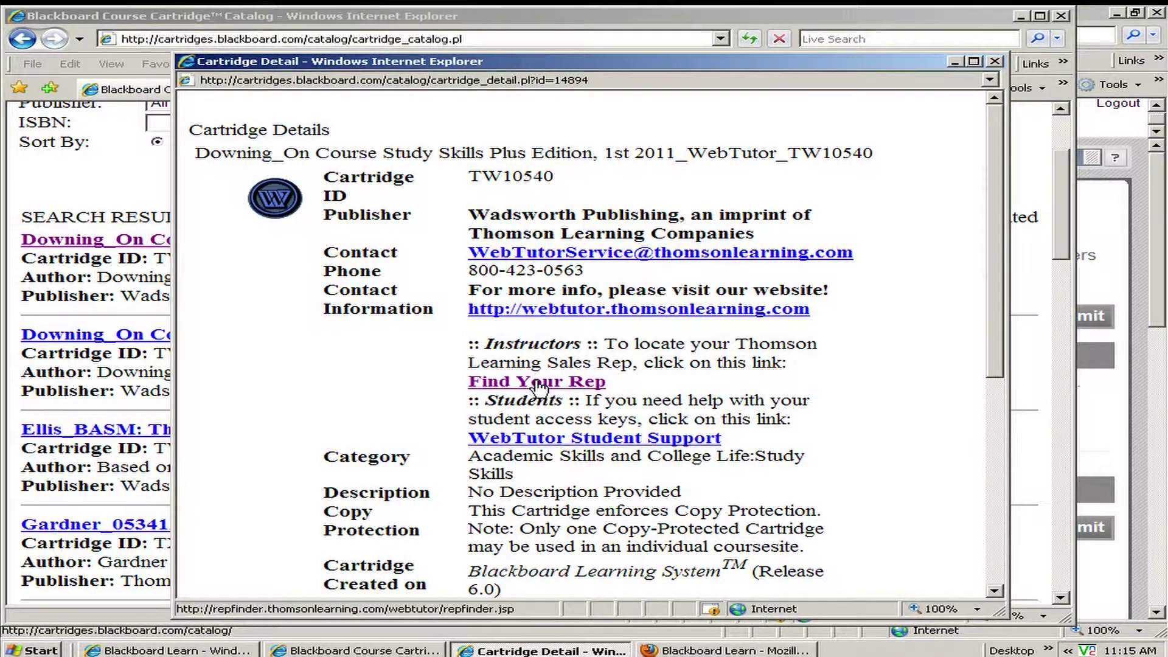
{"action": "scroll", "coordinate": [930, 388], "scroll_direction": "down", "scroll_amount": 3}
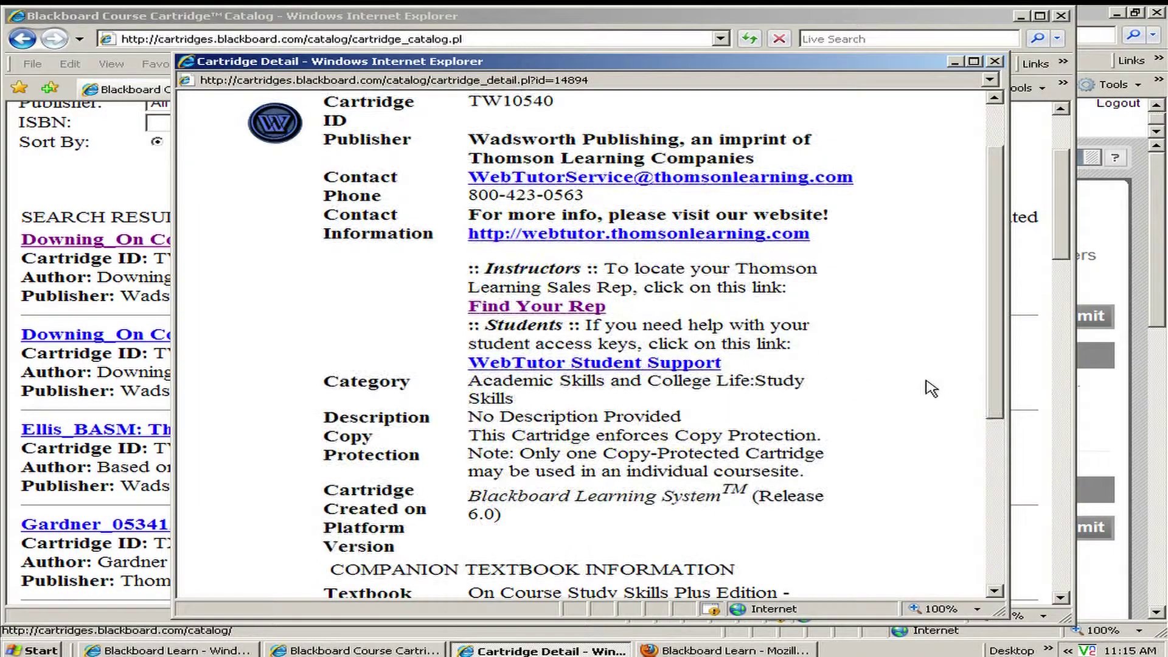
{"action": "scroll", "coordinate": [927, 396], "scroll_direction": "down", "scroll_amount": 3}
{"action": "scroll", "coordinate": [927, 396], "scroll_direction": "down", "scroll_amount": 3}
{"action": "scroll", "coordinate": [927, 396], "scroll_direction": "down", "scroll_amount": 3}
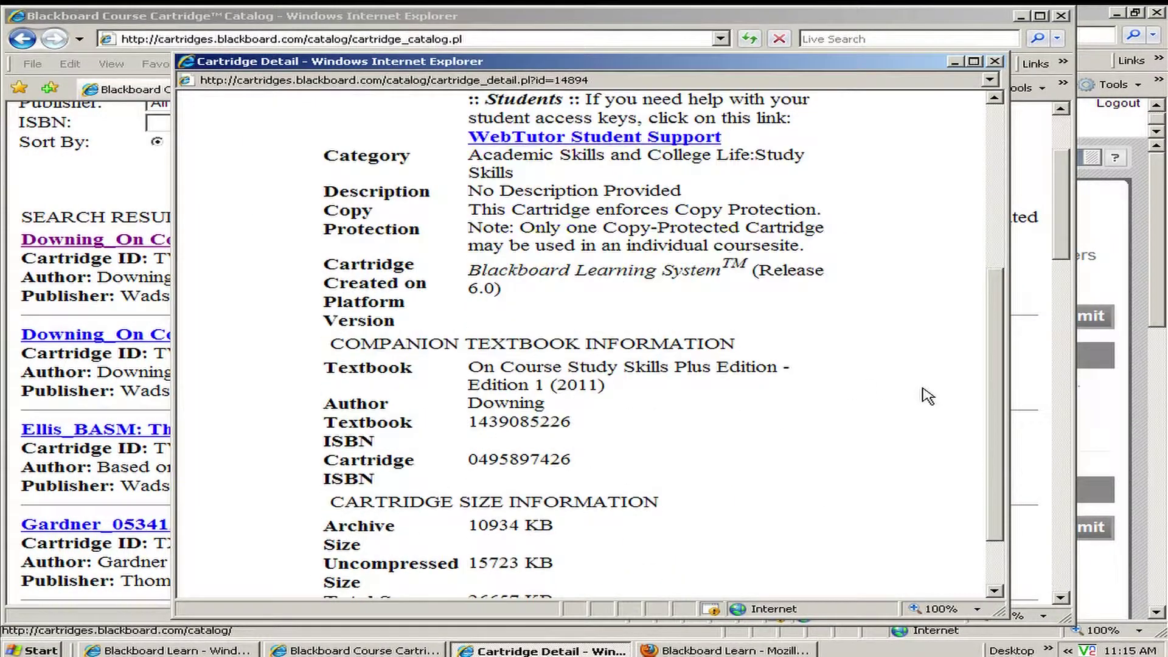